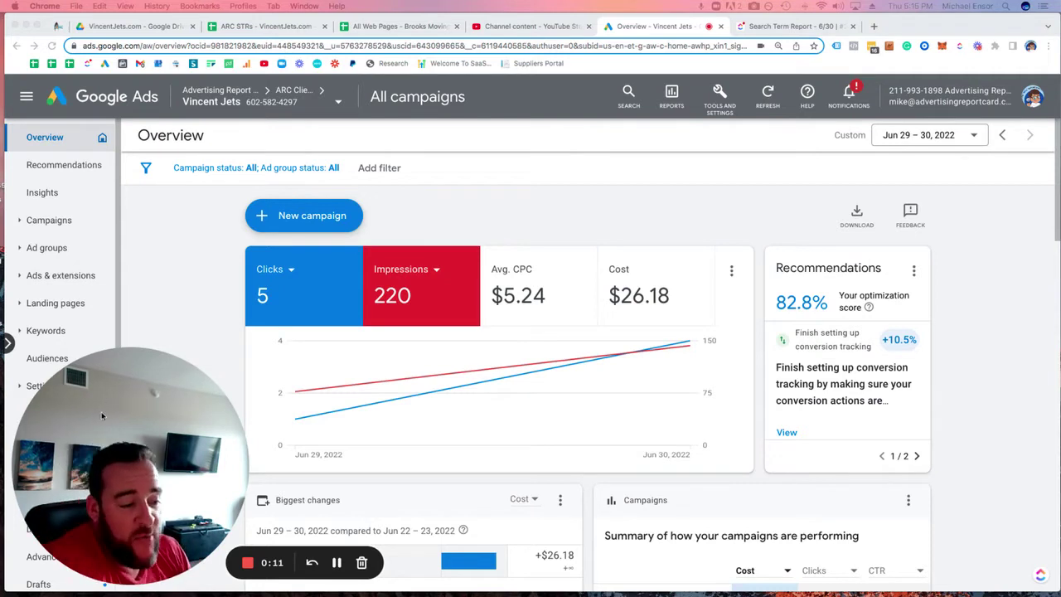
# Open the Search keywords table and review each keyword's figures, led by 'private charter flights' at $22.01
pyautogui.moveTo(111, 388); pyautogui.dragTo(231, 329)
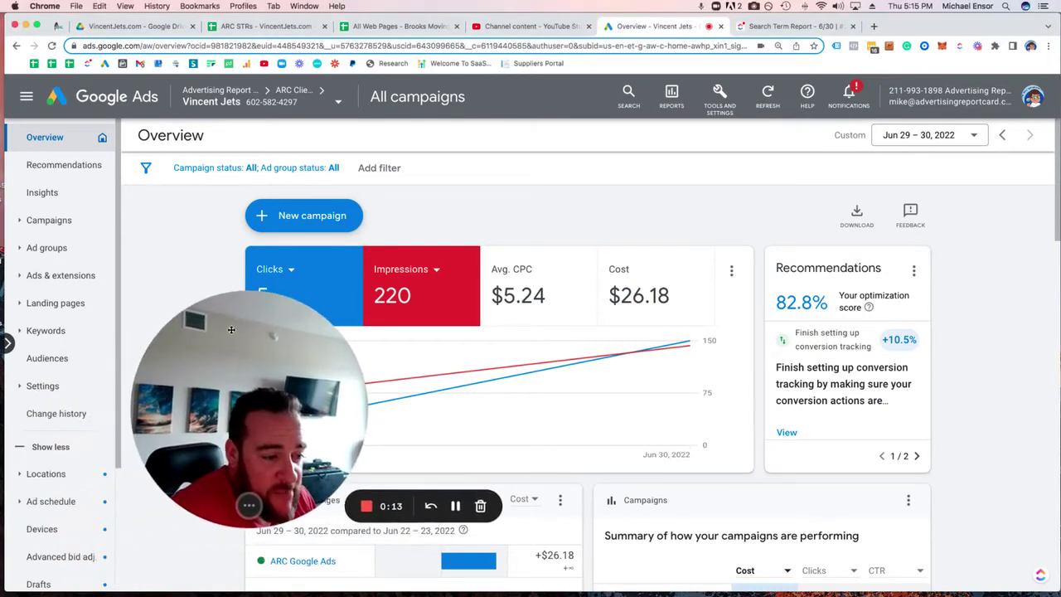
pyautogui.click(66, 331)
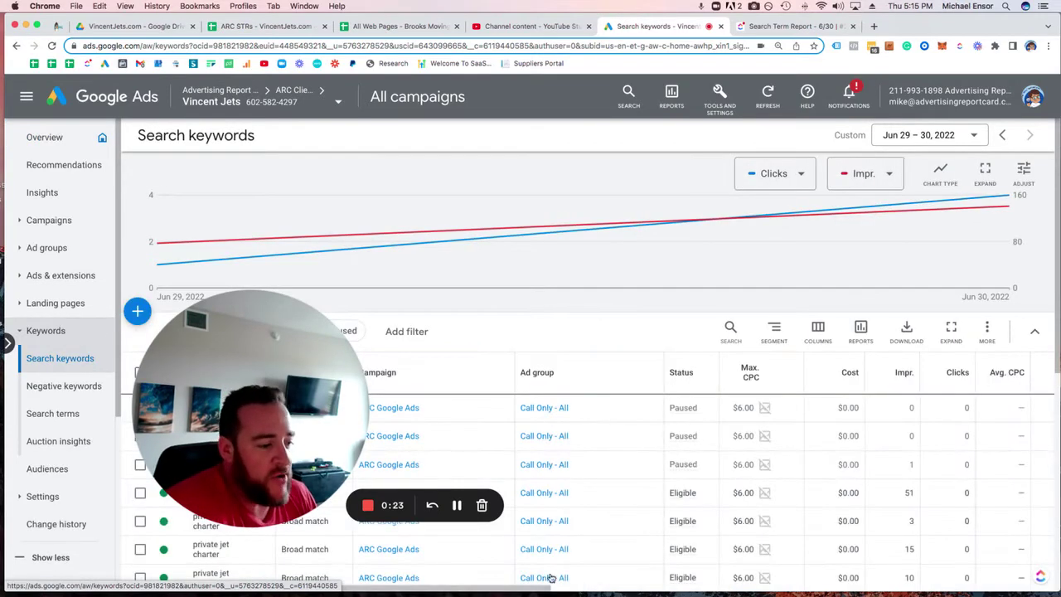
pyautogui.scroll(-2, 238, 549)
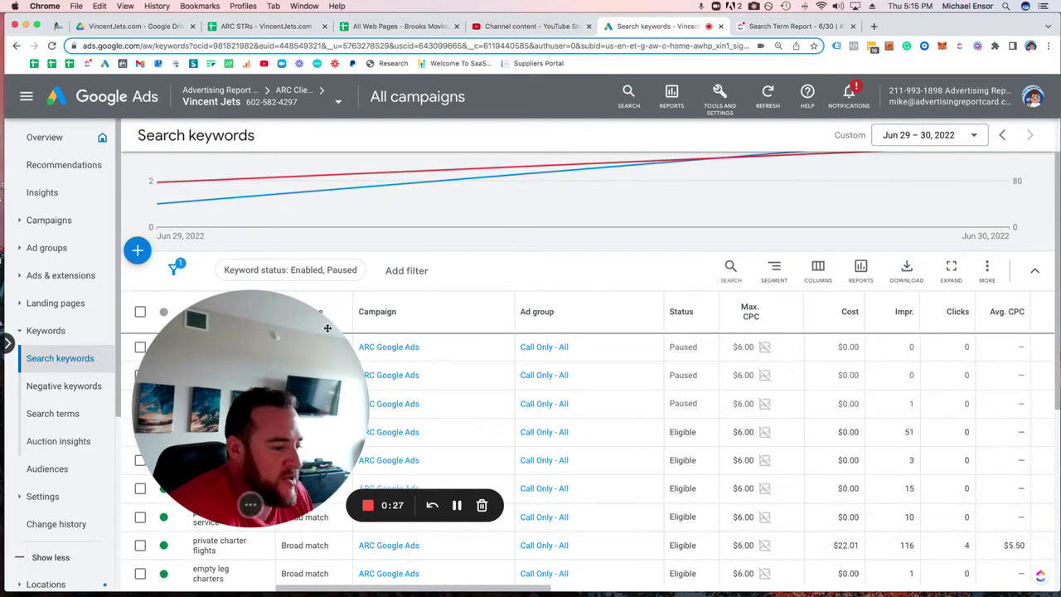
pyautogui.moveTo(239, 437); pyautogui.dragTo(380, 280)
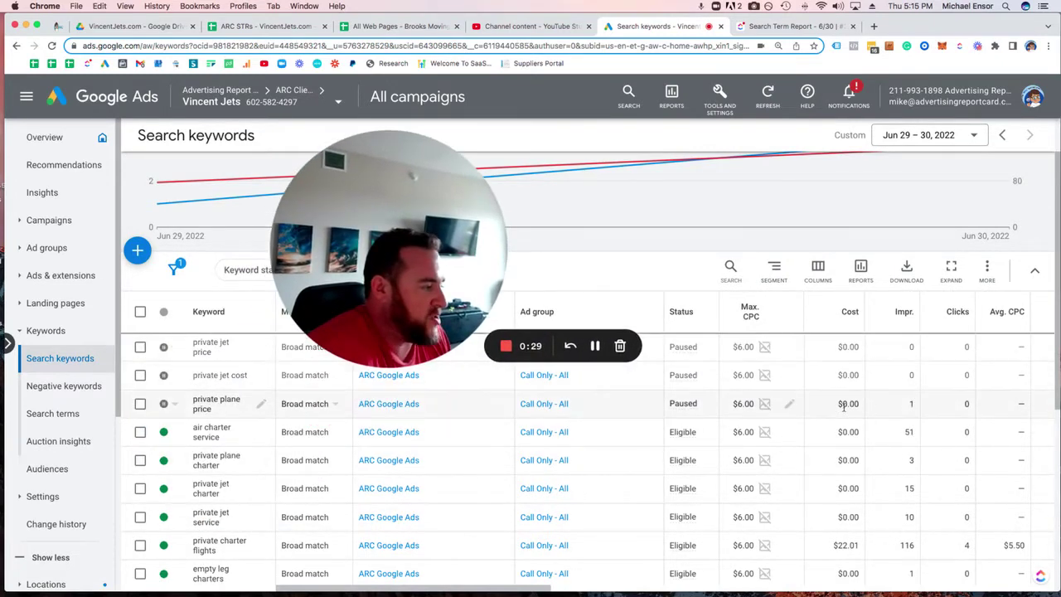
pyautogui.hscroll(5, 847, 406)
pyautogui.hscroll(3, 844, 409)
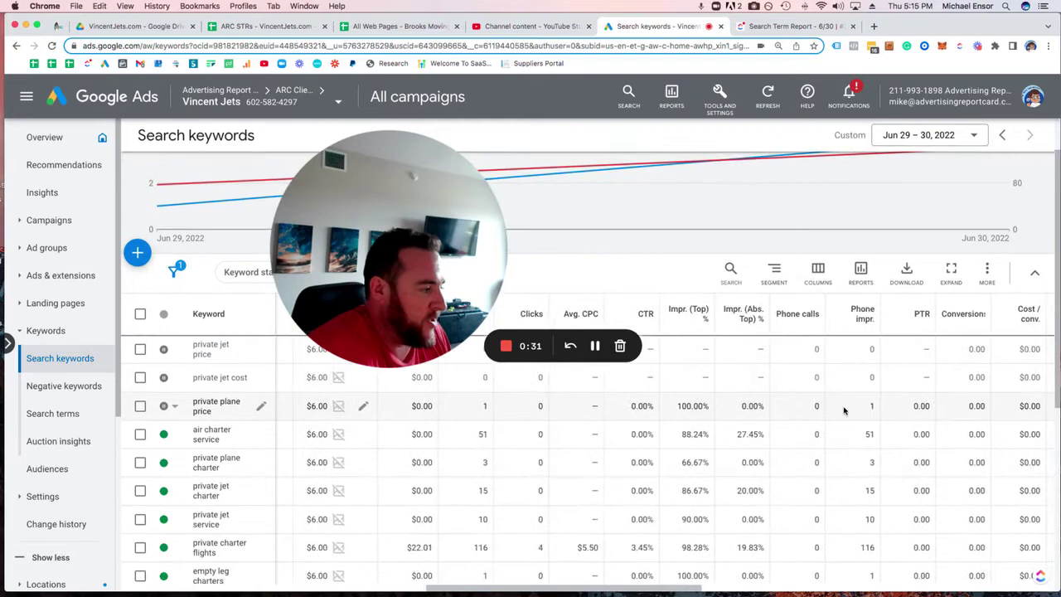
pyautogui.scroll(-2, 844, 409)
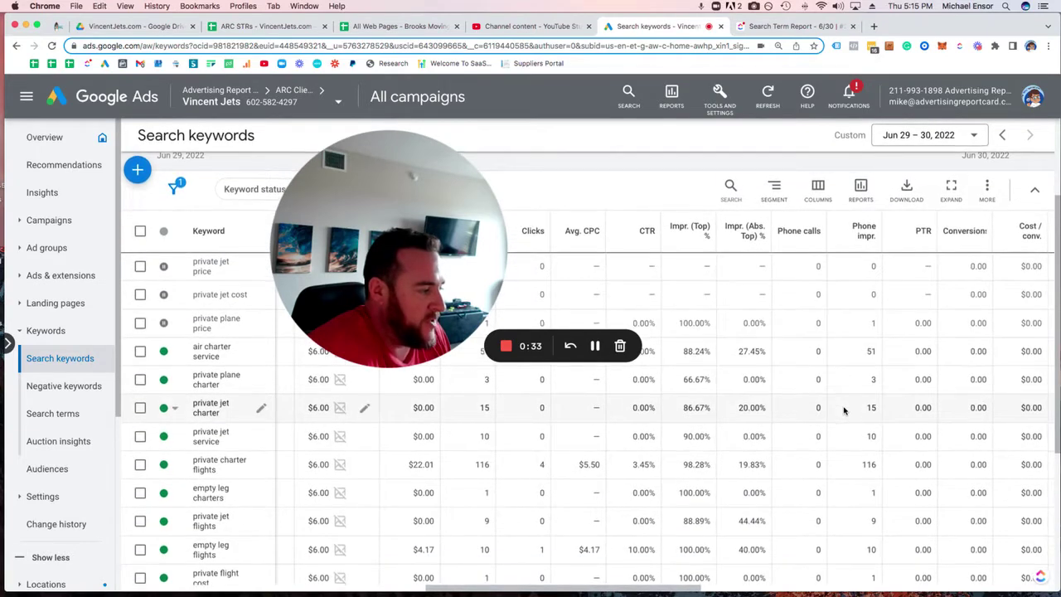
pyautogui.scroll(-3, 844, 409)
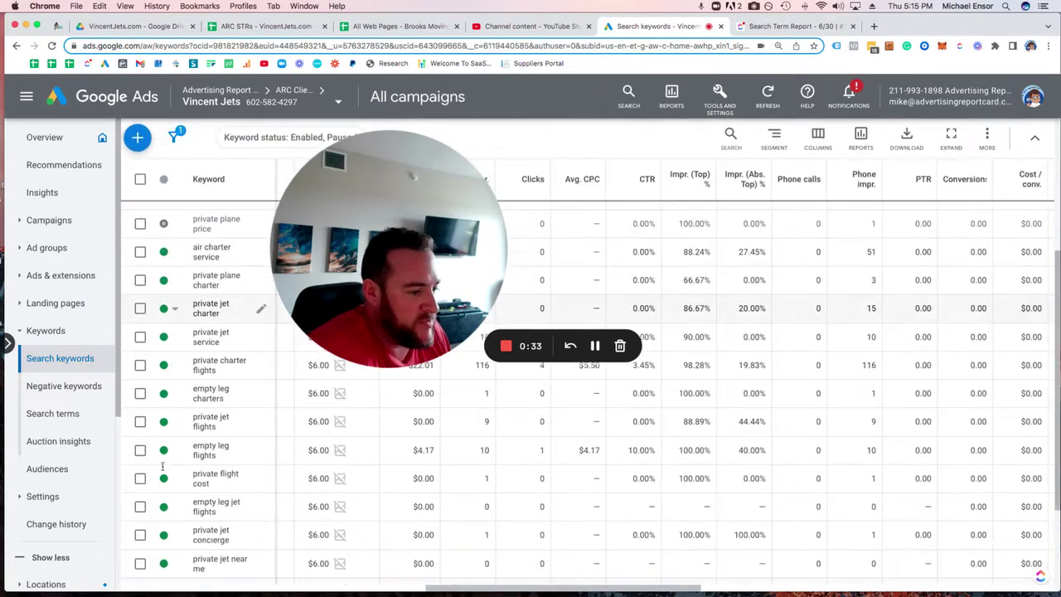
# Open the Search terms report and review the queries, their costs and added/excluded status
pyautogui.click(58, 411)
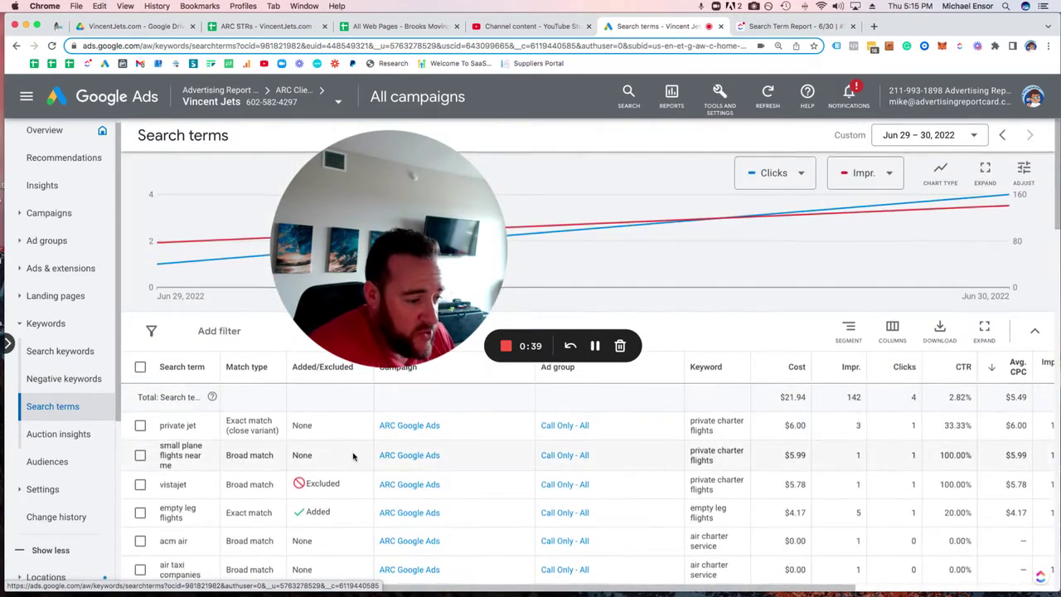
pyautogui.scroll(-3, 362, 479)
pyautogui.scroll(-2, 362, 479)
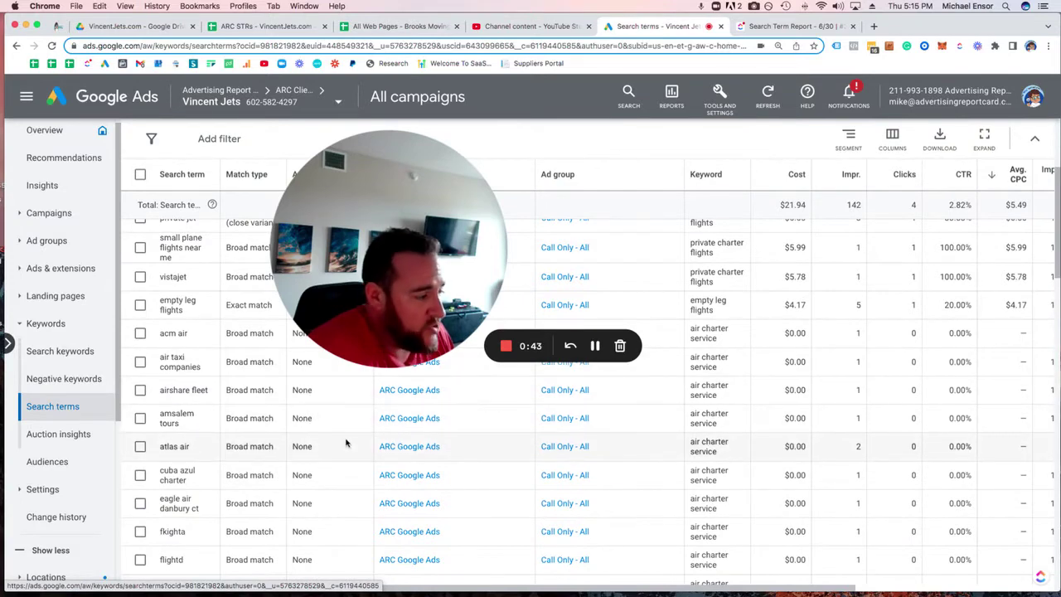
pyautogui.scroll(-2, 340, 427)
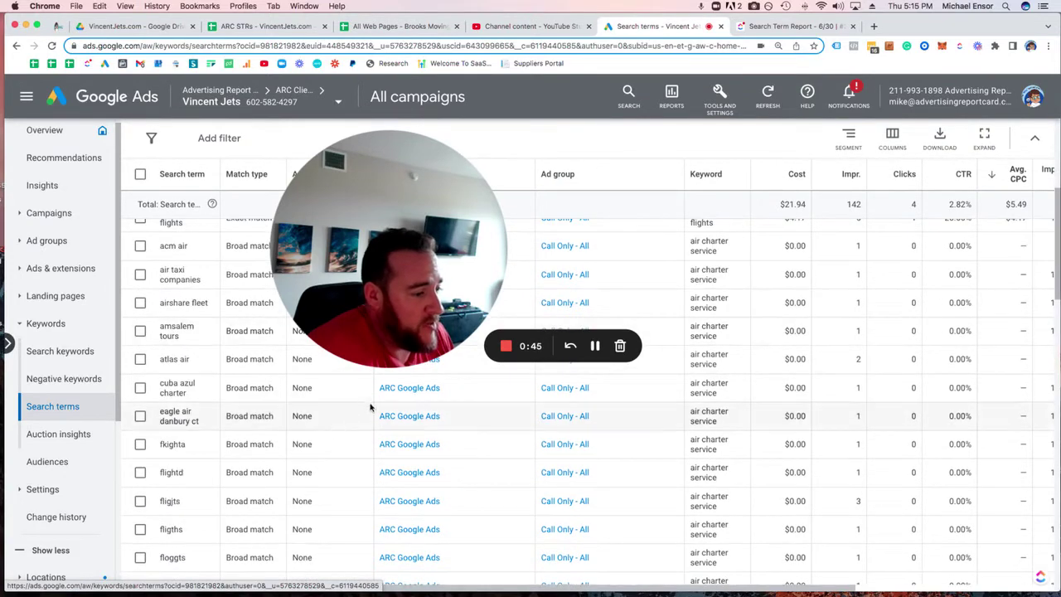
pyautogui.scroll(-2, 338, 438)
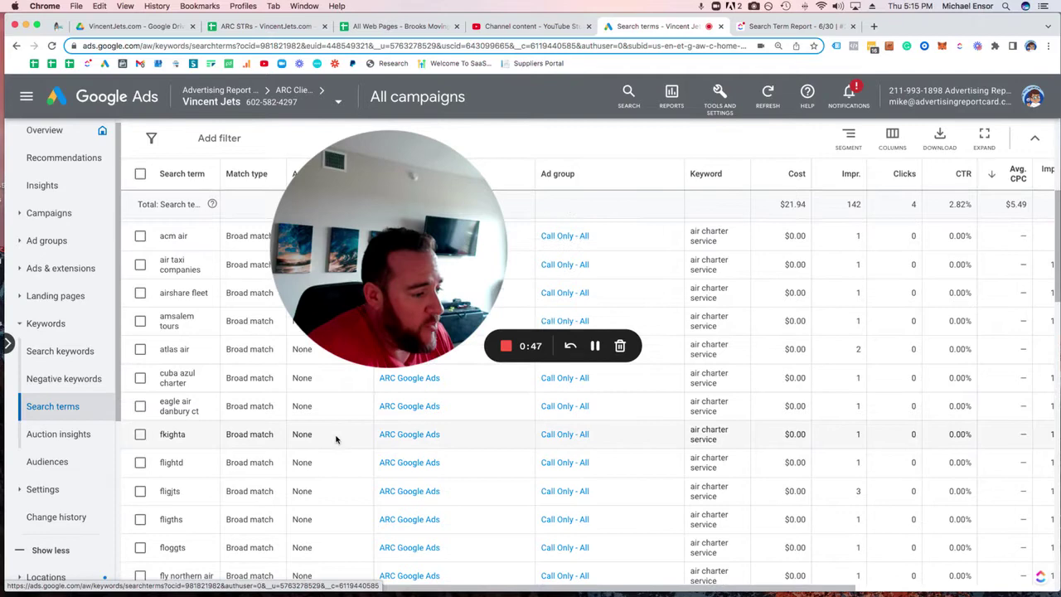
pyautogui.scroll(-3, 336, 439)
pyautogui.scroll(-3, 335, 439)
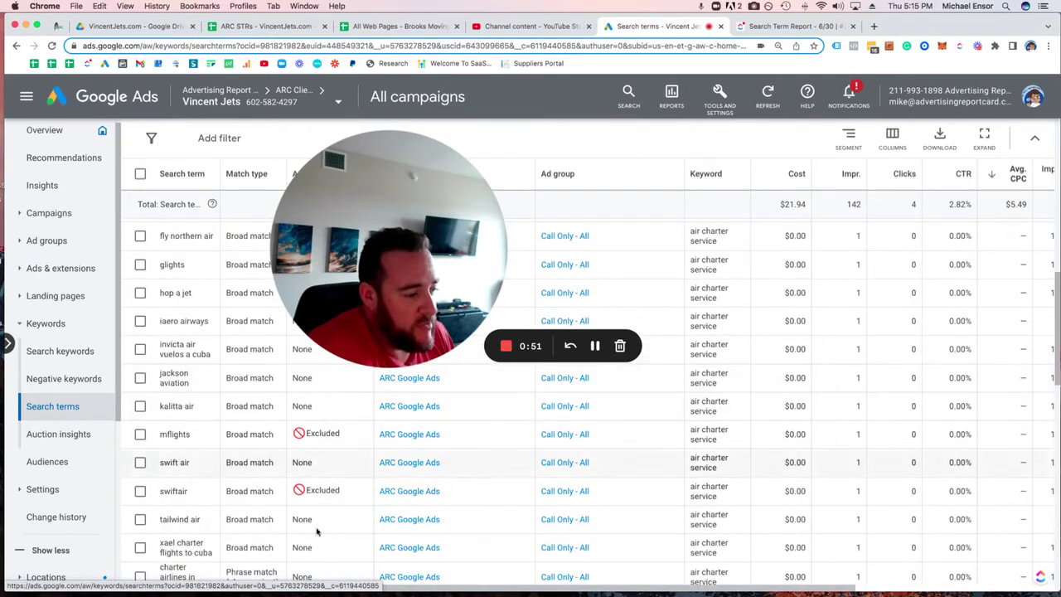
pyautogui.scroll(2, 304, 440)
pyautogui.scroll(10, 304, 439)
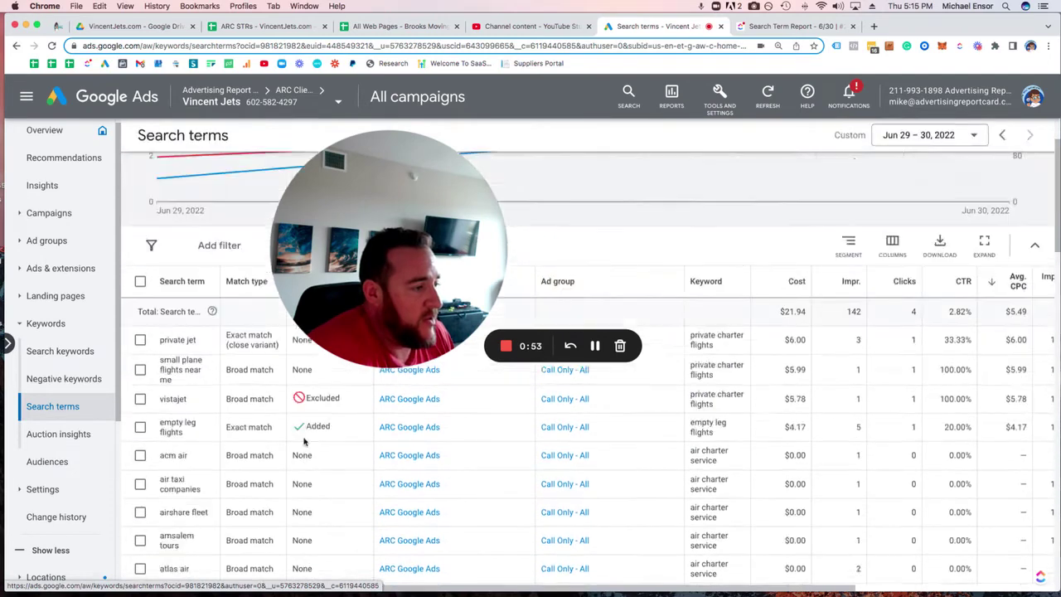
pyautogui.scroll(-2, 732, 331)
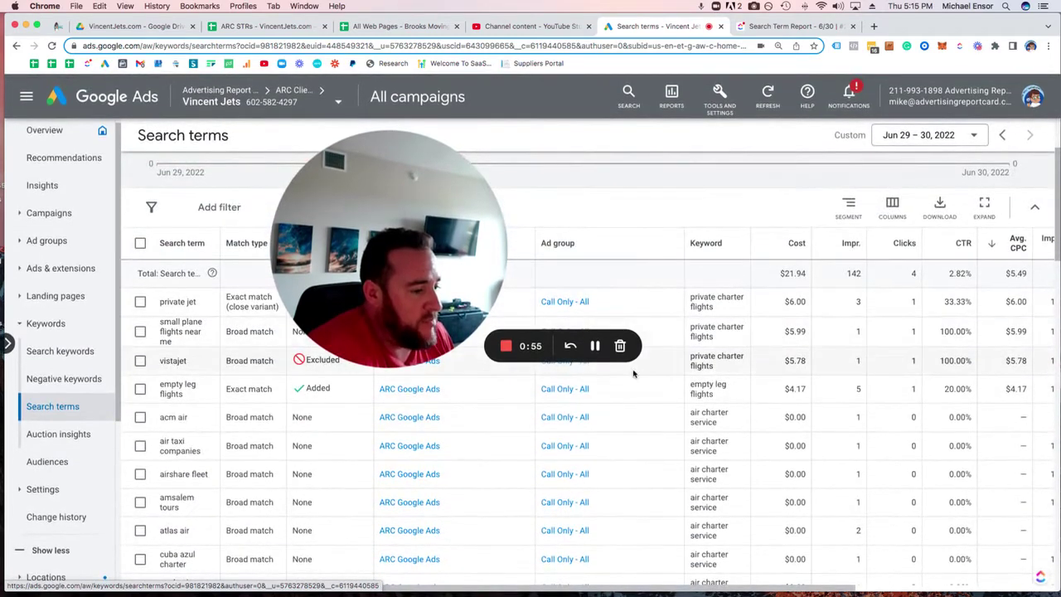
pyautogui.scroll(-2, 191, 381)
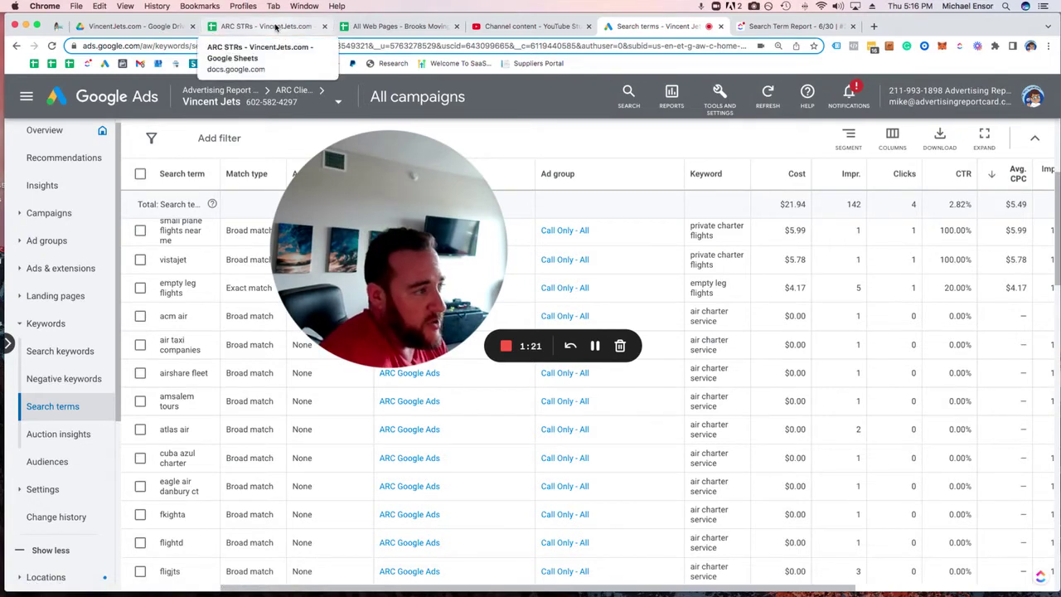
# Open the ARC STRs spreadsheet and review its Ask Client (Regional) and Competitor-labeled search terms
pyautogui.click(276, 27)
pyautogui.click(191, 379)
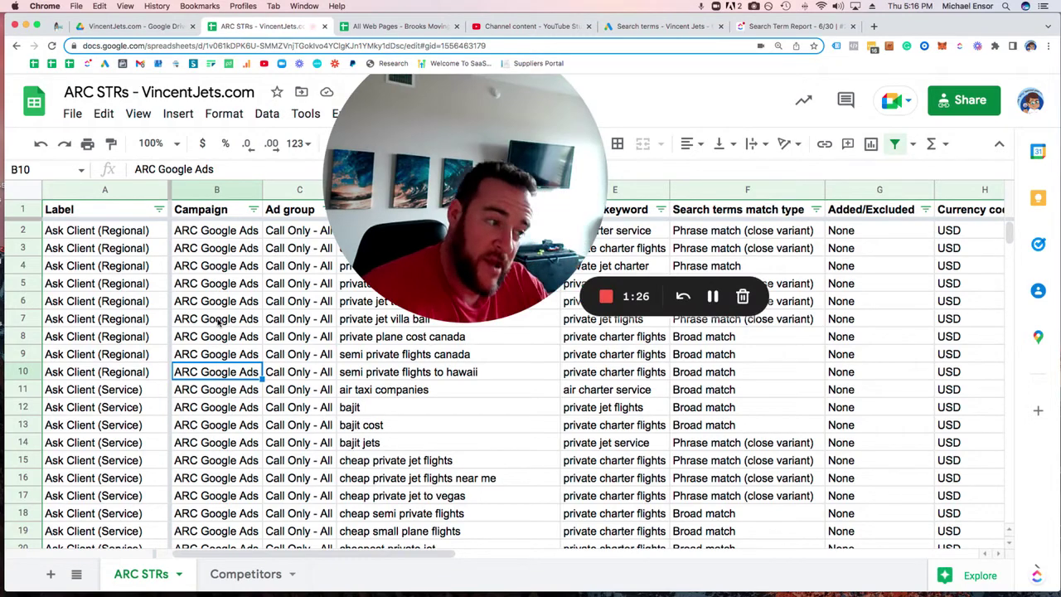
pyautogui.click(85, 283)
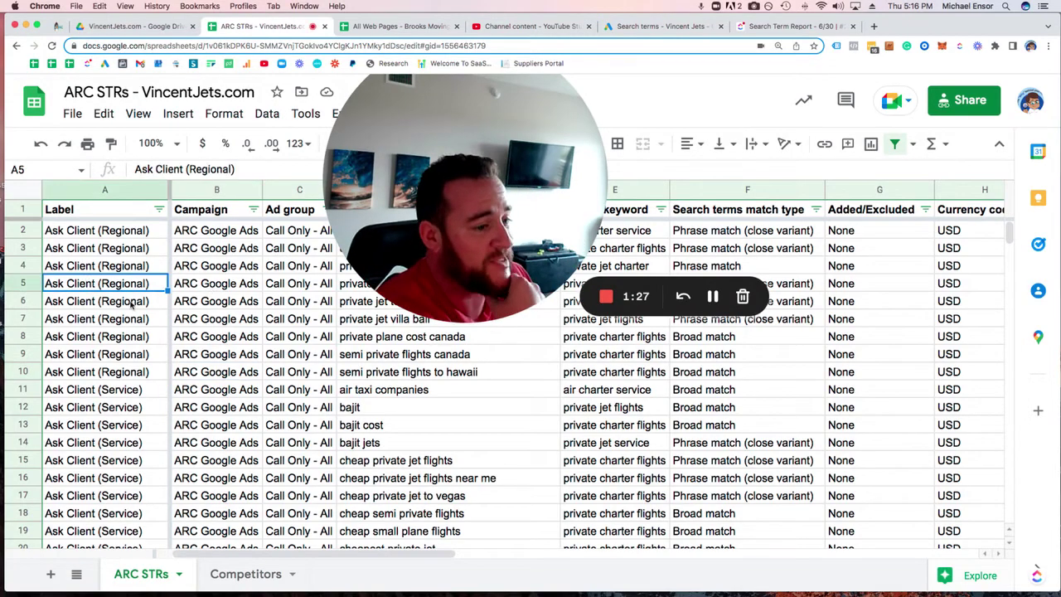
pyautogui.scroll(-10, 130, 305)
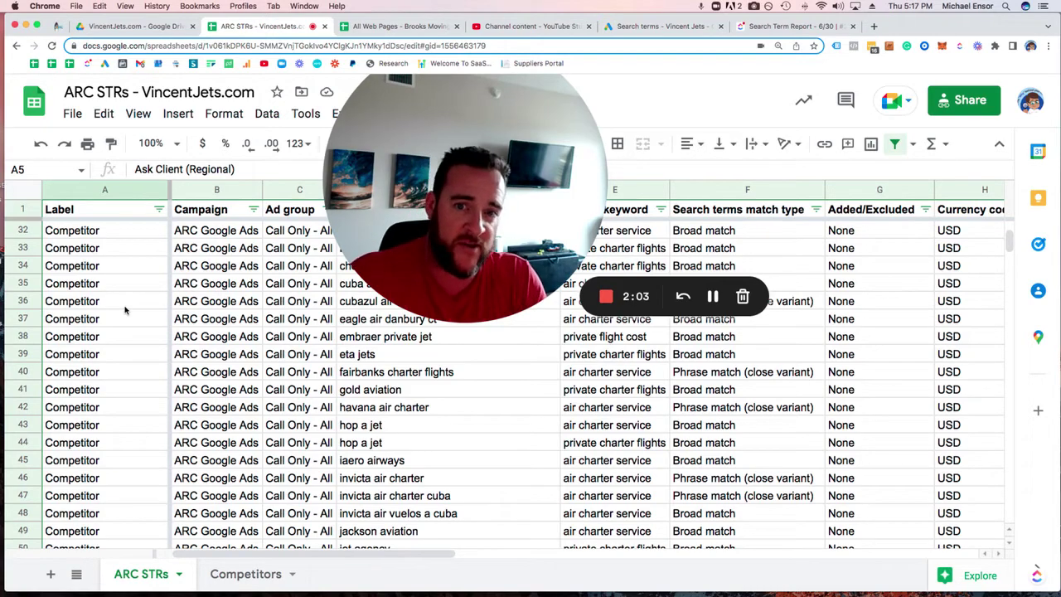
pyautogui.scroll(-8, 124, 310)
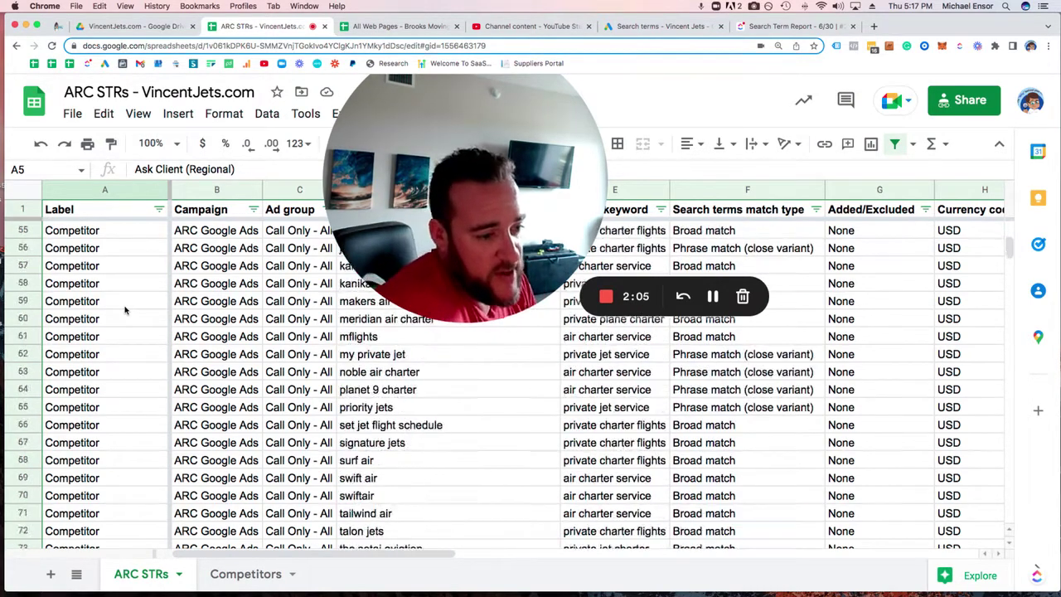
pyautogui.scroll(-20, 124, 310)
pyautogui.scroll(9, 124, 310)
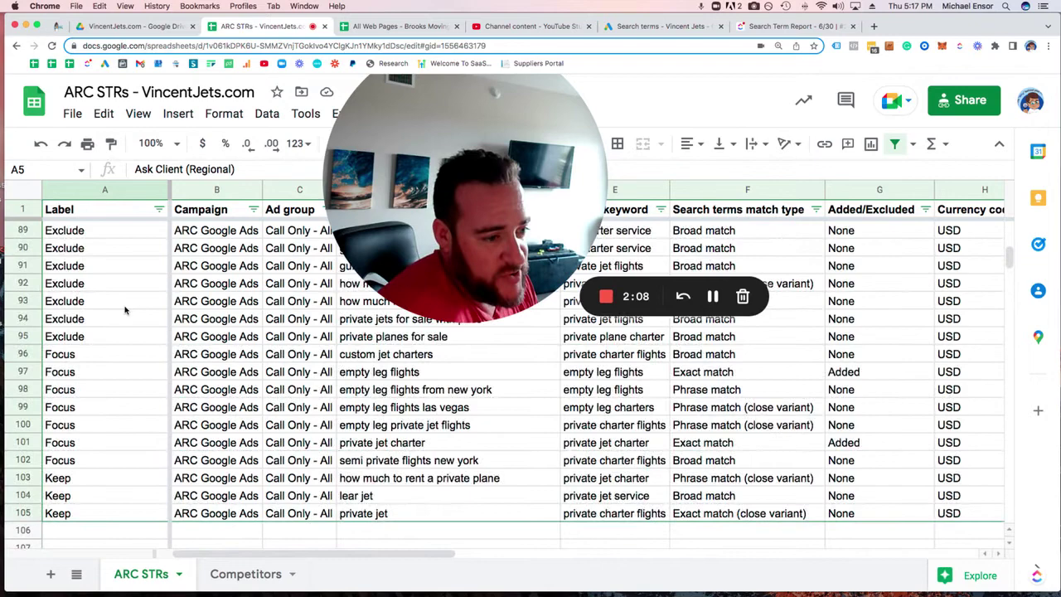
pyautogui.scroll(5, 124, 310)
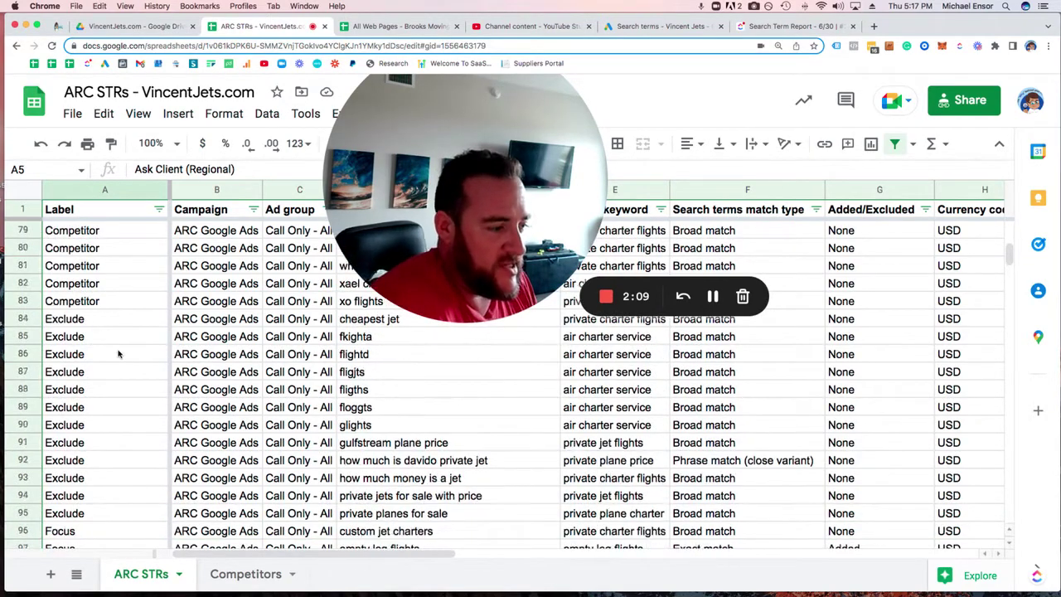
pyautogui.scroll(-2, 117, 354)
pyautogui.scroll(-1, 118, 354)
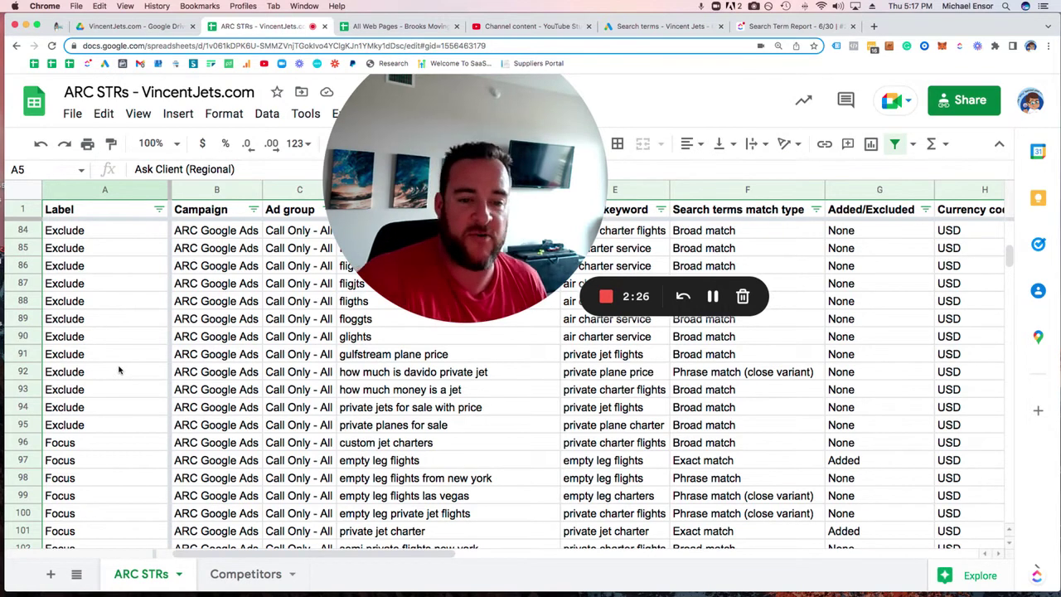
pyautogui.scroll(-2, 118, 370)
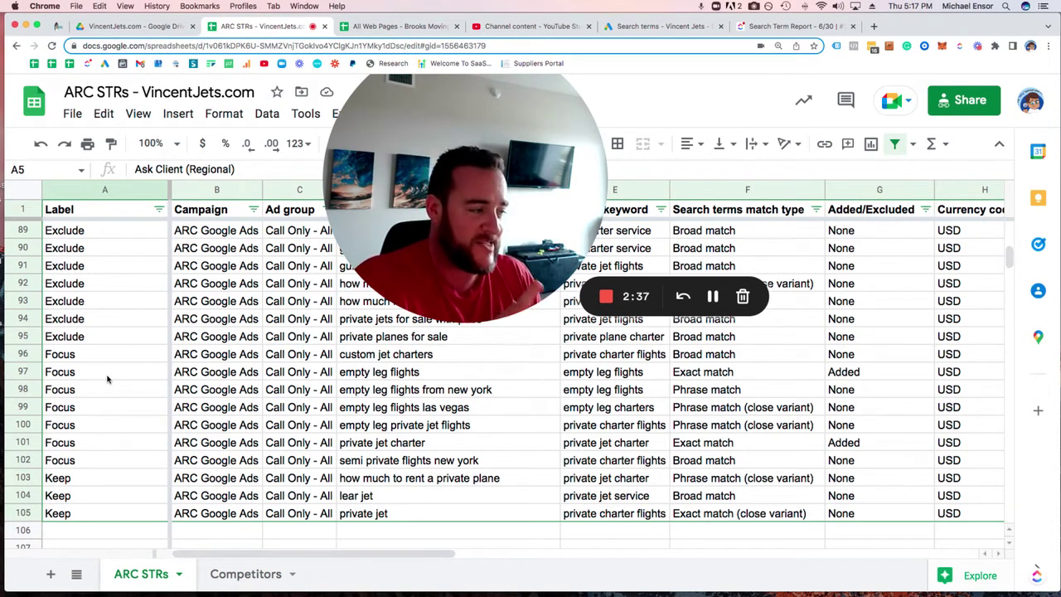
pyautogui.click(881, 378)
pyautogui.click(862, 395)
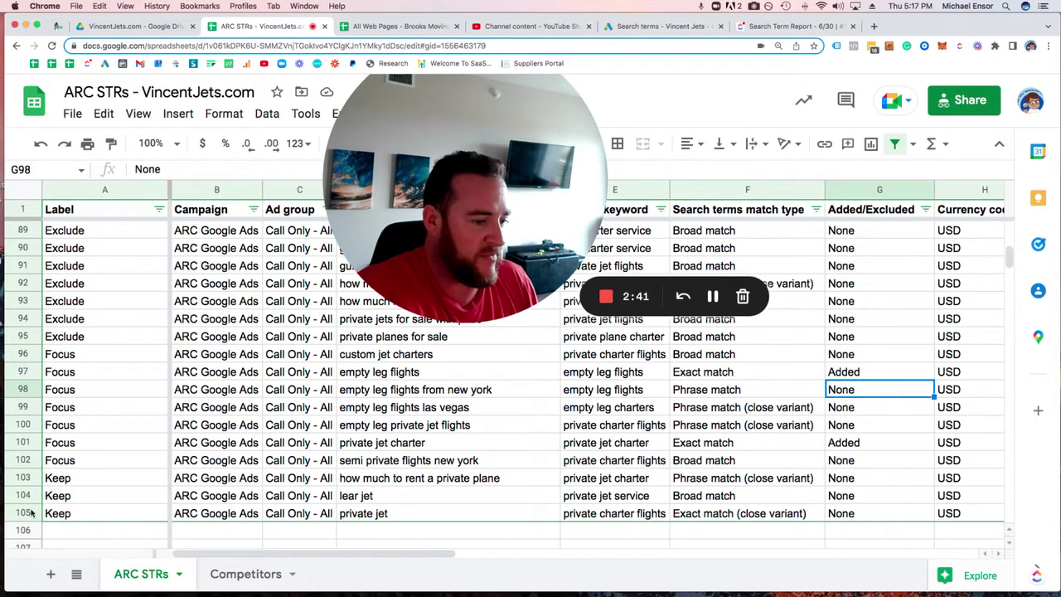
pyautogui.click(92, 484)
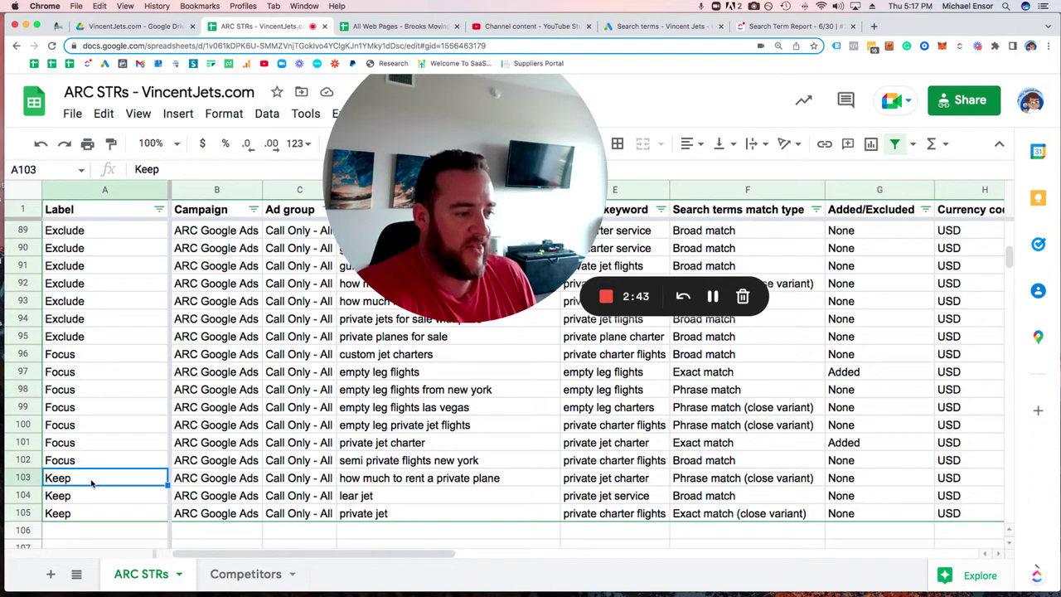
pyautogui.click(377, 485)
pyautogui.press('Down')
pyautogui.press('Down')
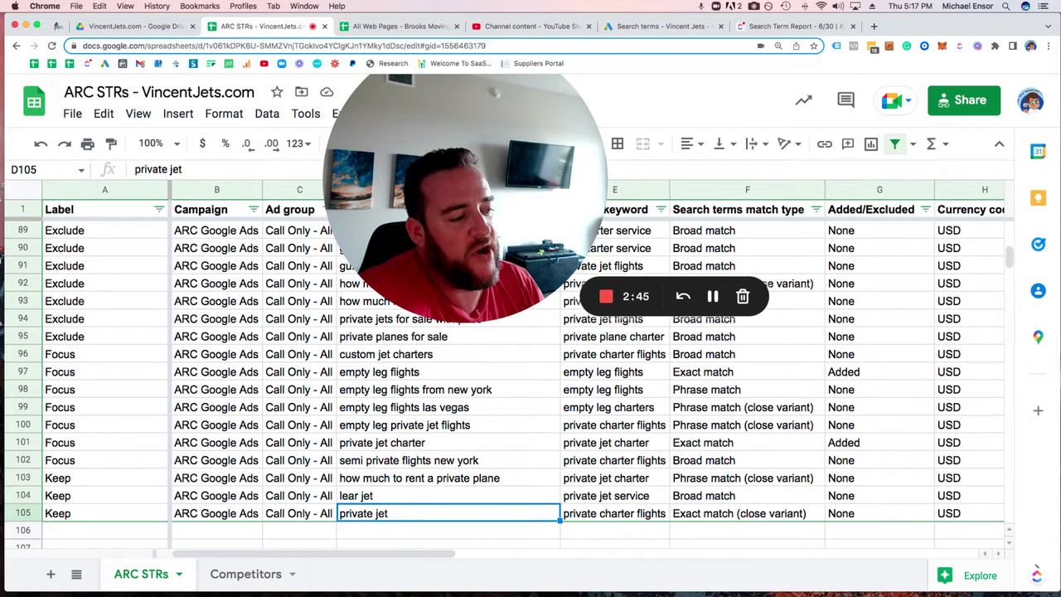
pyautogui.press('Up')
pyautogui.press('Up')
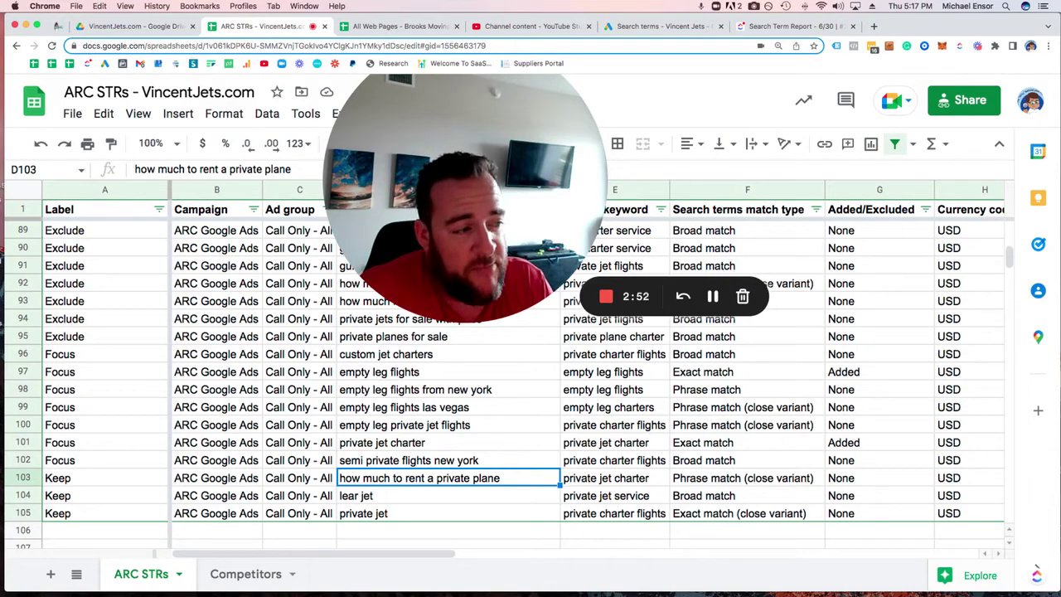
pyautogui.scroll(15, 220, 425)
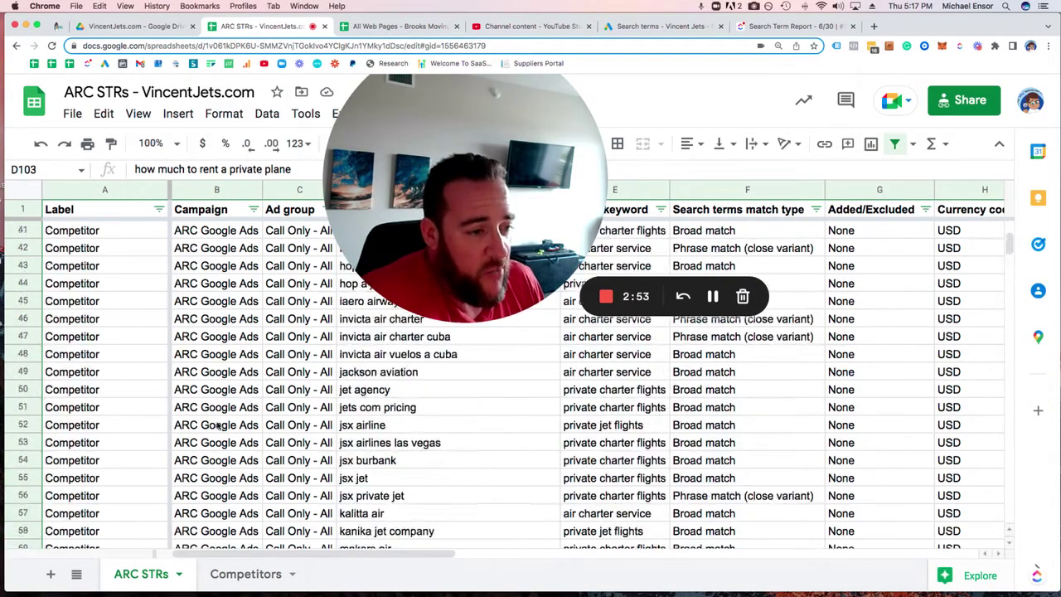
pyautogui.scroll(-3, 220, 425)
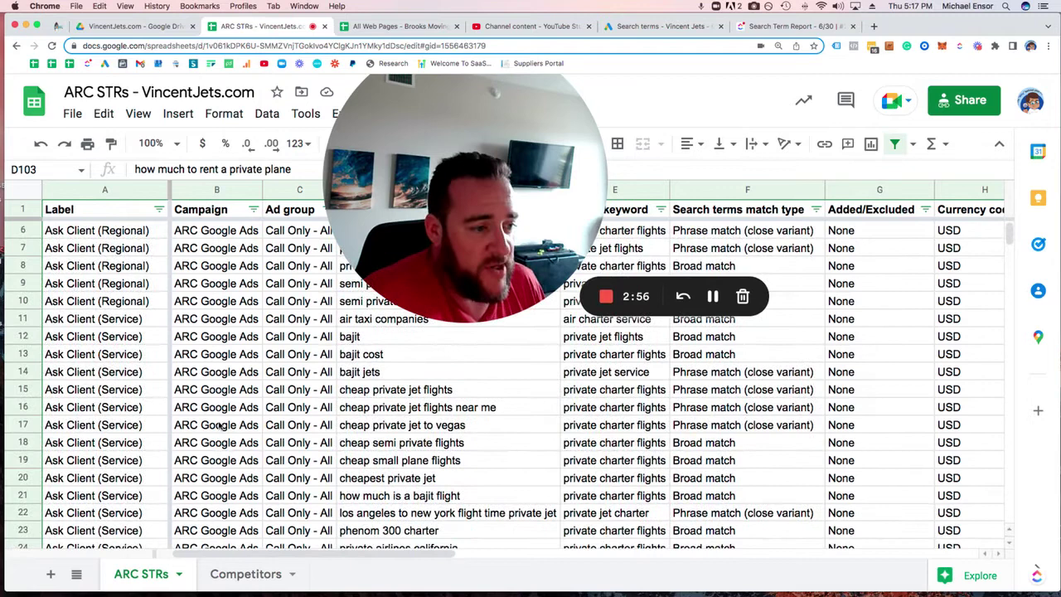
pyautogui.scroll(3, 219, 425)
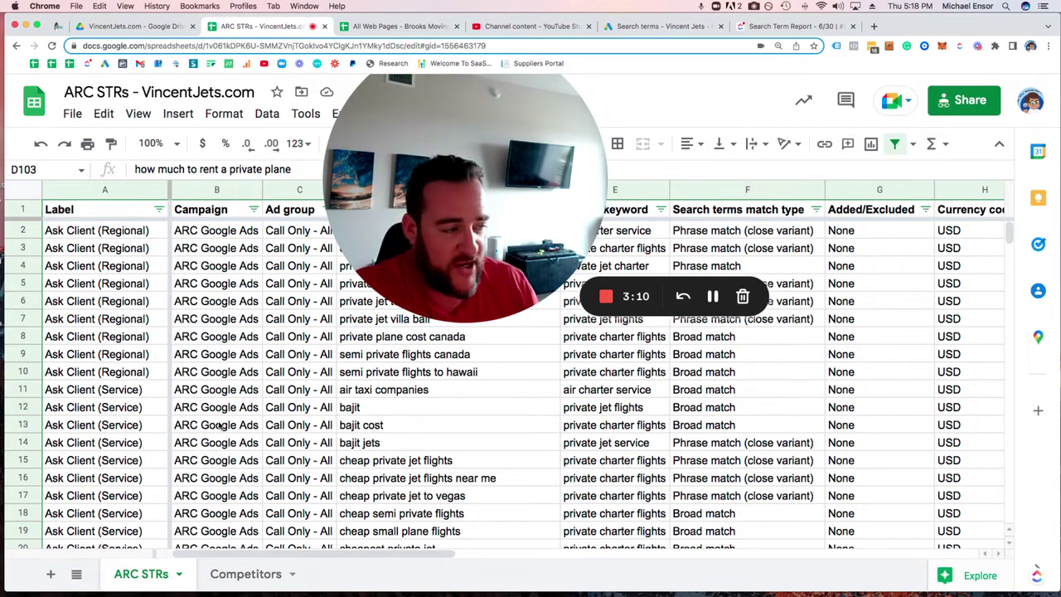
pyautogui.hscroll(2, 398, 397)
pyautogui.hscroll(2, 398, 397)
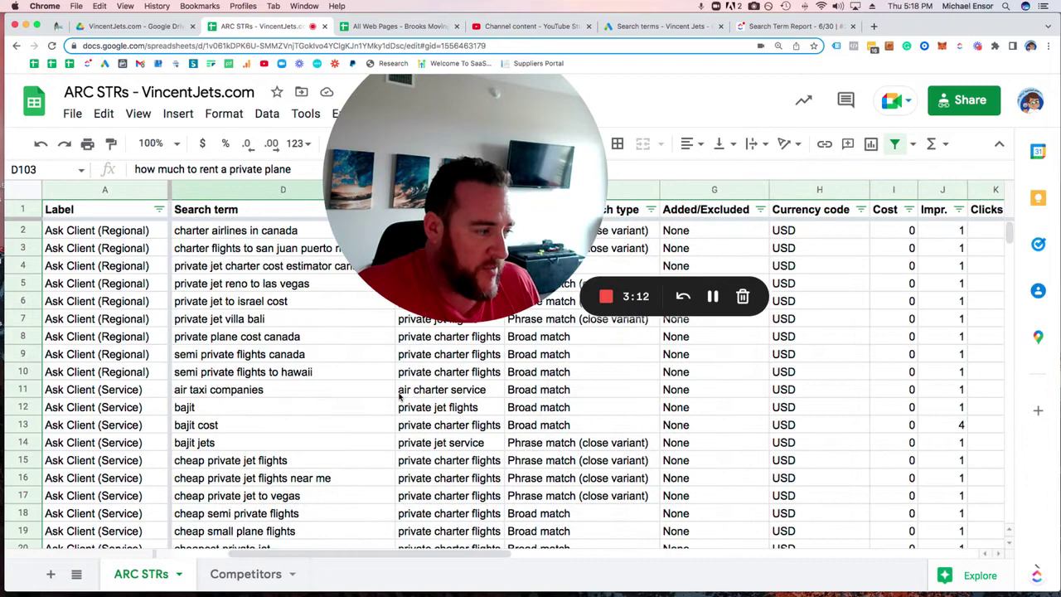
pyautogui.hscroll(2, 399, 397)
pyautogui.hscroll(-2, 653, 362)
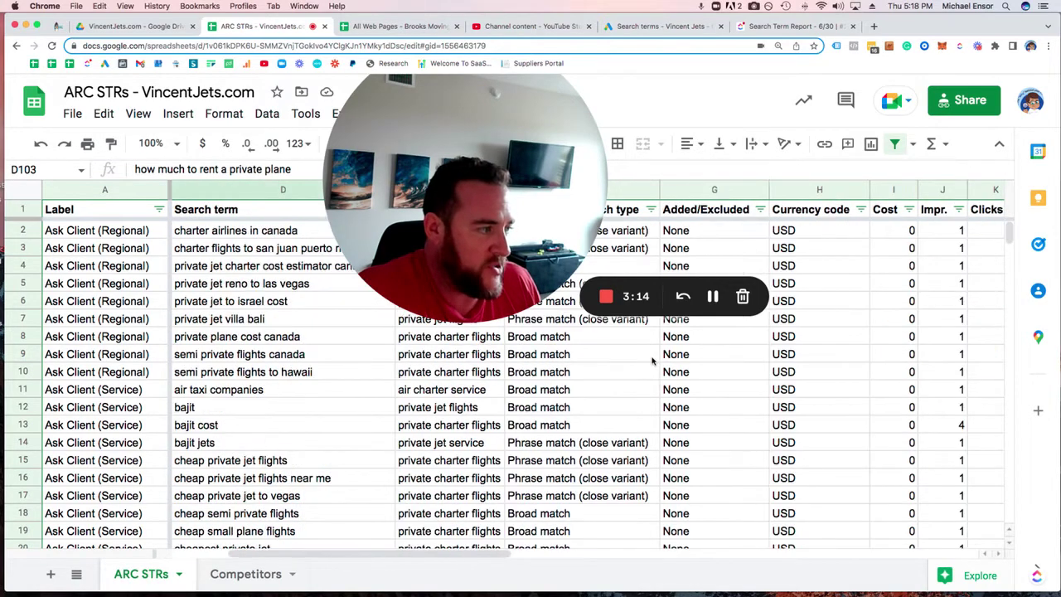
pyautogui.hscroll(2, 903, 264)
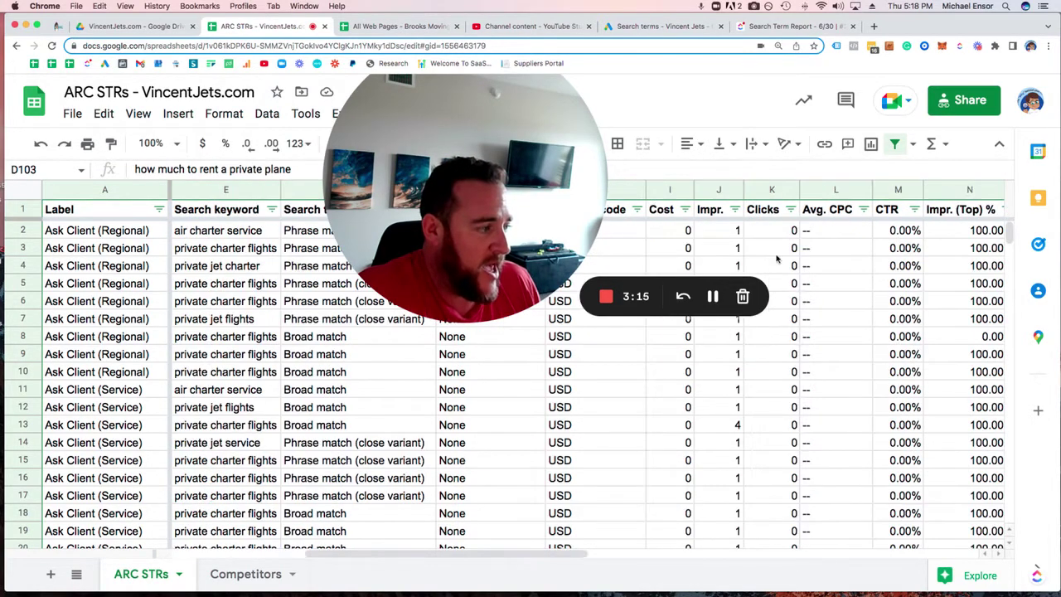